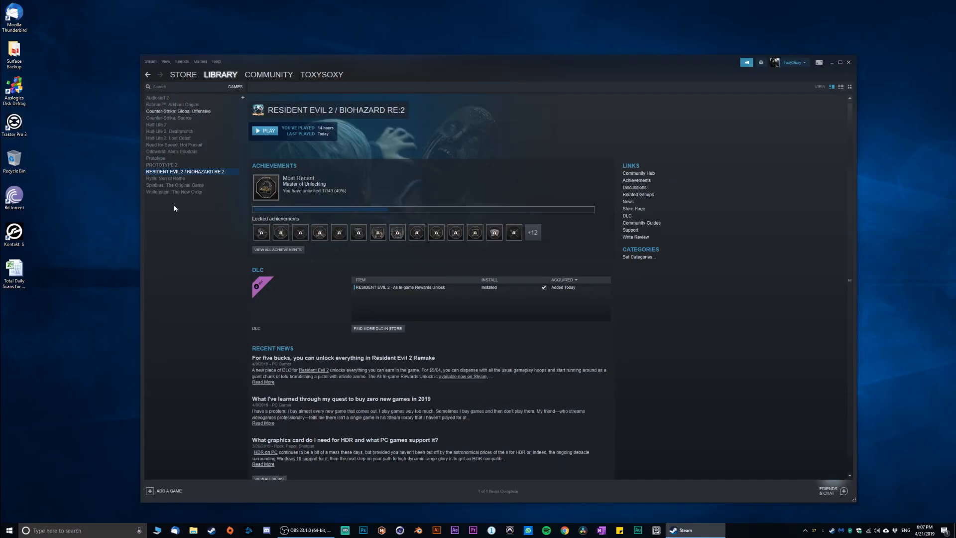
Open the Properties dialog for Resident Evil 2 from its library context menu.
right_click(216, 173)
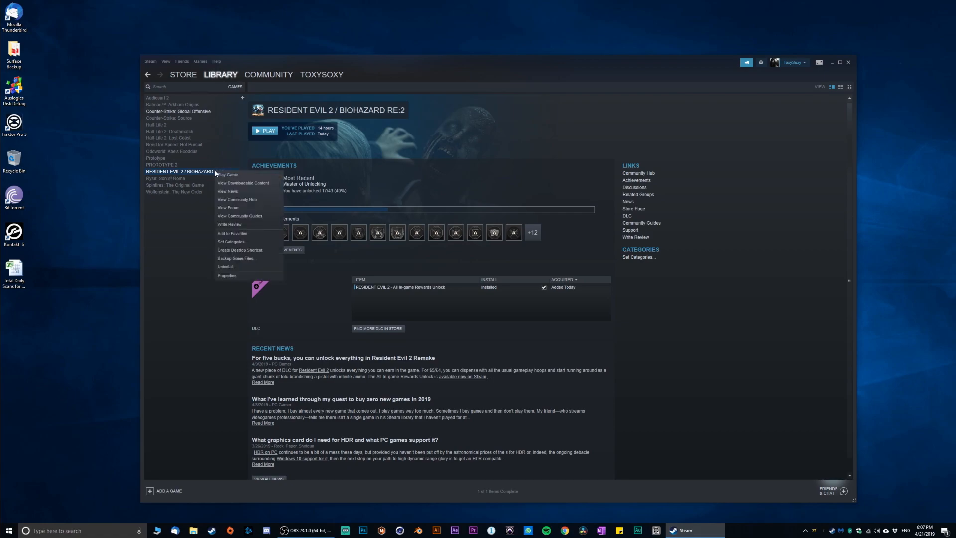
click(227, 275)
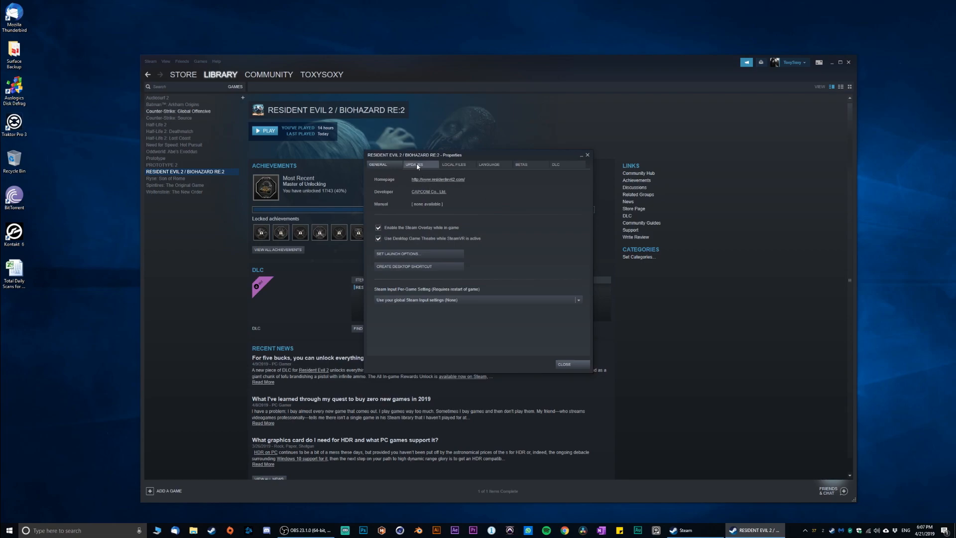
Switch the Properties dialog to Local Files, showing disk usage and the verify-integrity option.
click(454, 165)
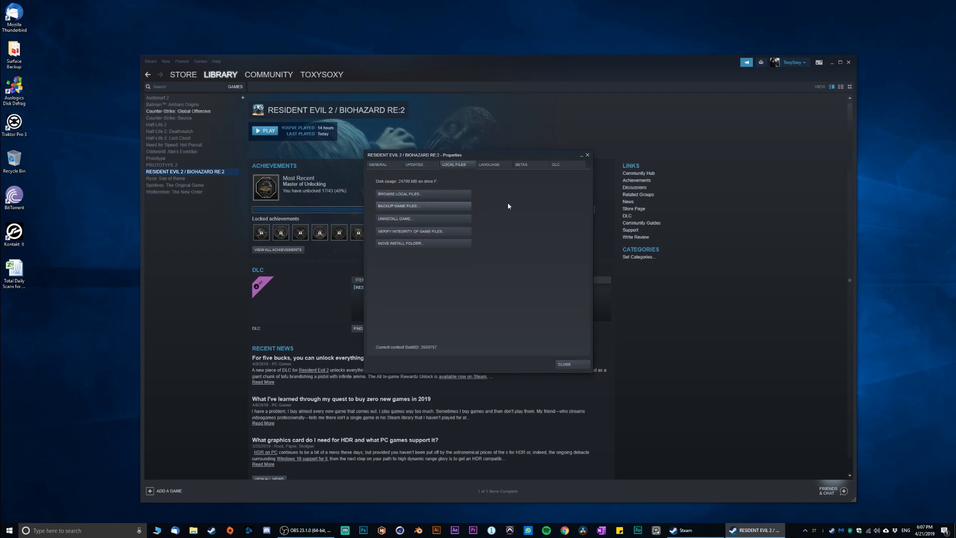